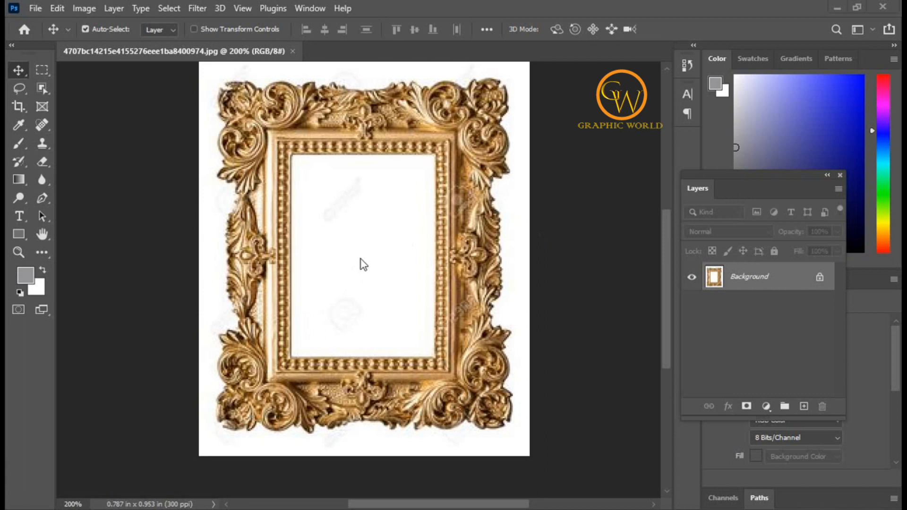
Draw a rectangular frame with the Frame tool over the white opening inside the gold picture border.
left_click(41, 108)
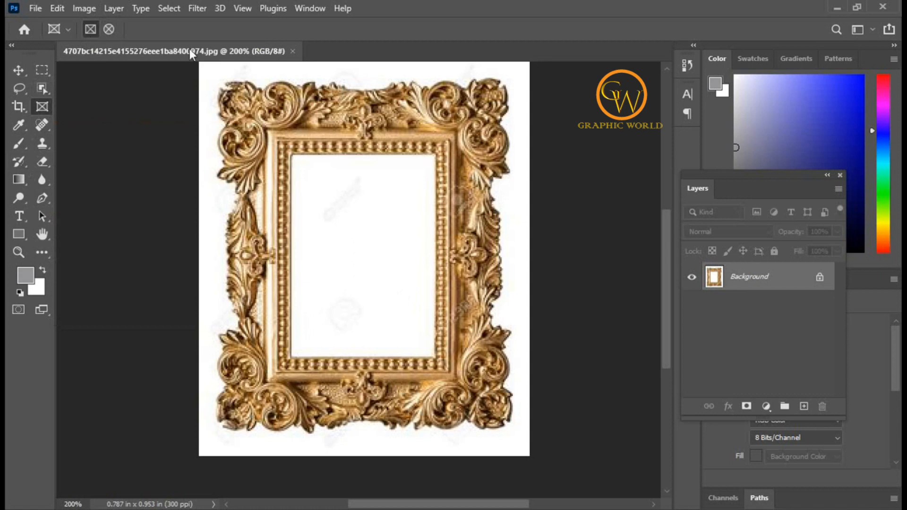
scroll(403, 267, "down", 1)
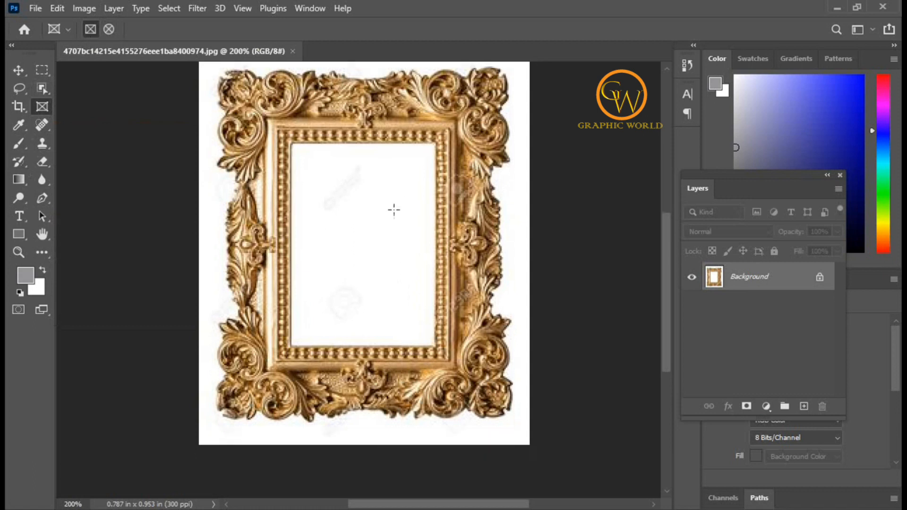
scroll(394, 211, "up", 1)
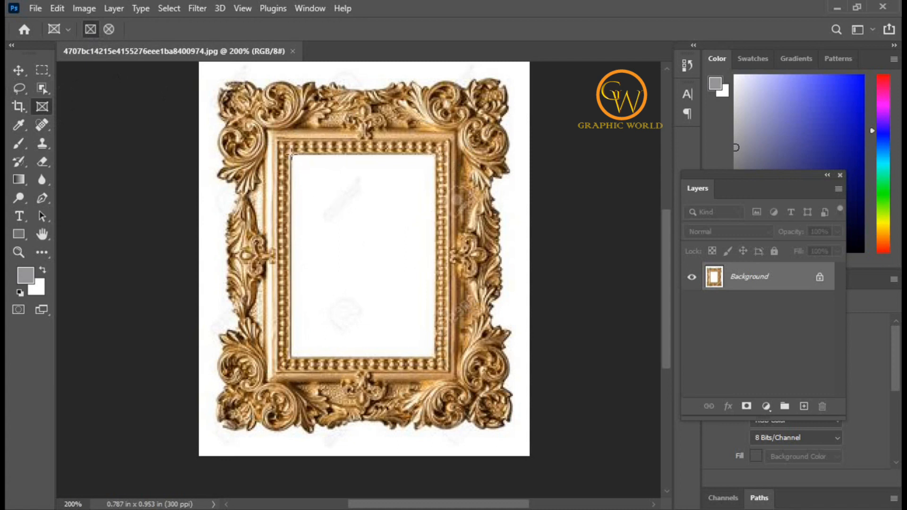
left_click_drag(292, 156, 434, 356)
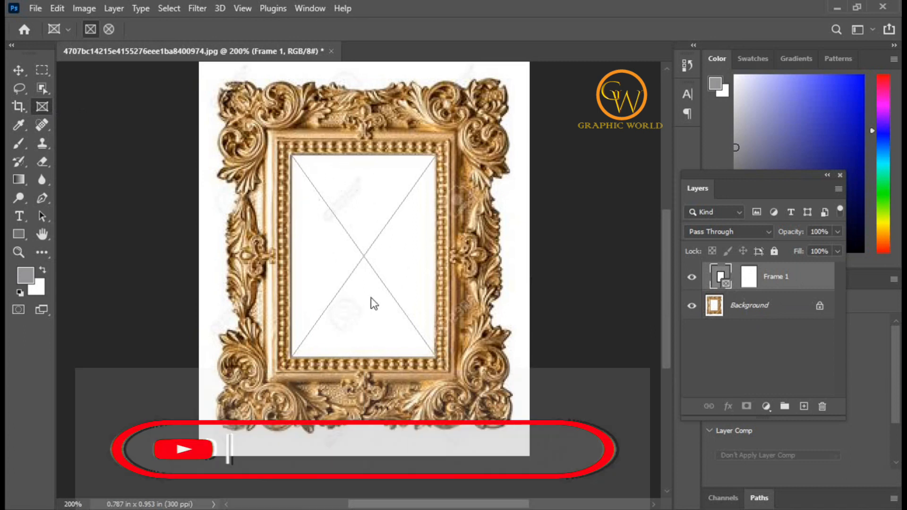
Place the desktop image desi-girl-dp-pic-hd-04 into the frame as a linked file.
left_click(36, 8)
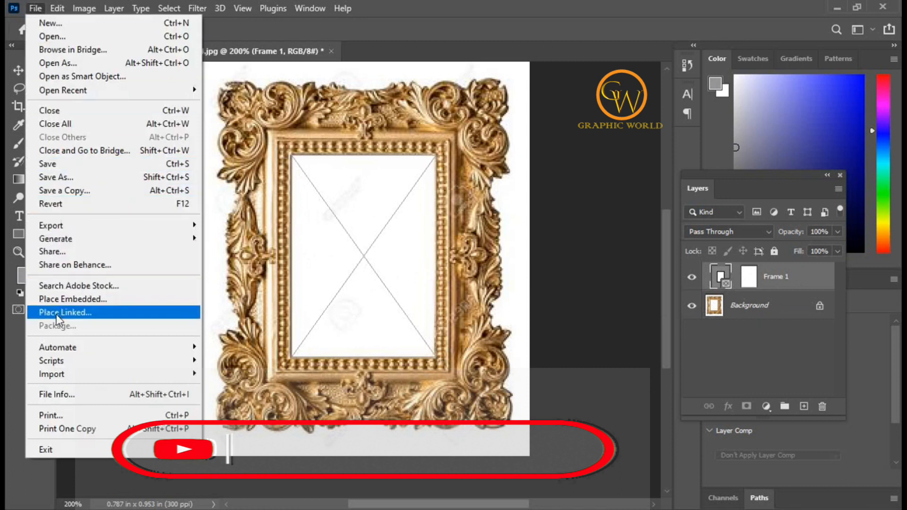
left_click(74, 314)
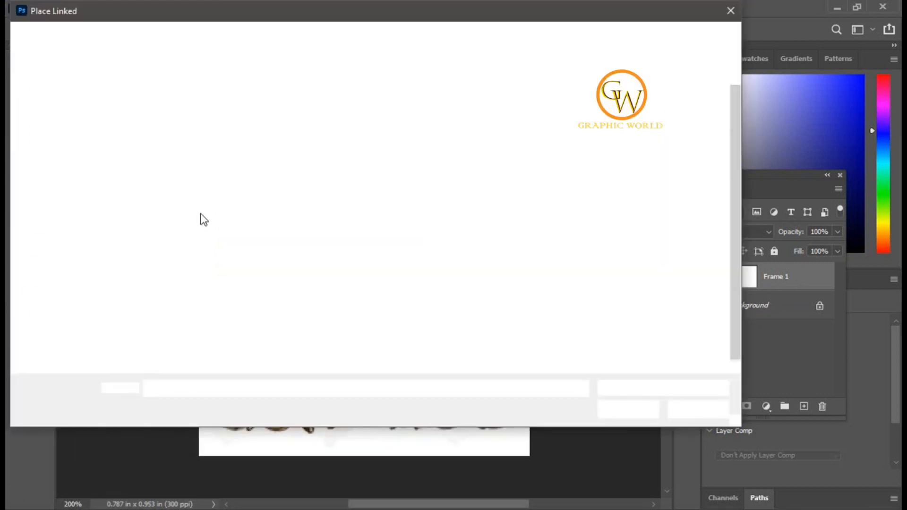
left_click(159, 218)
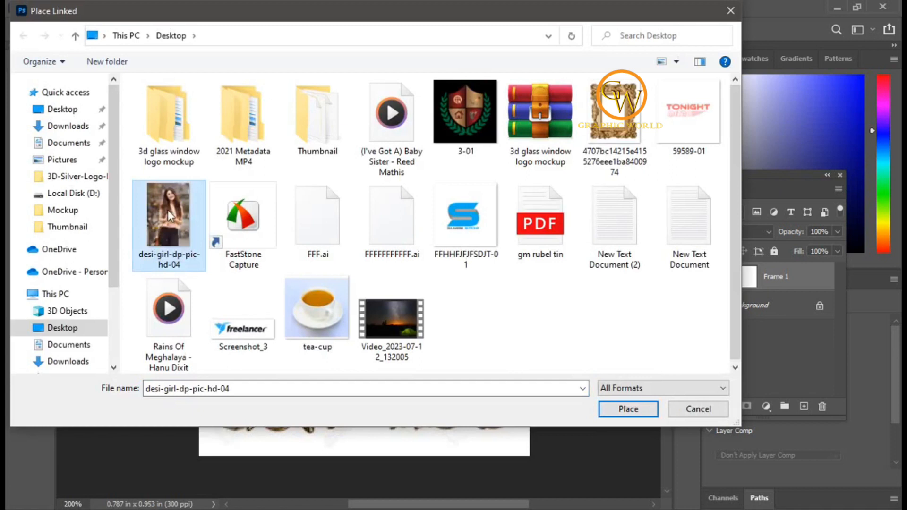
left_click(627, 410)
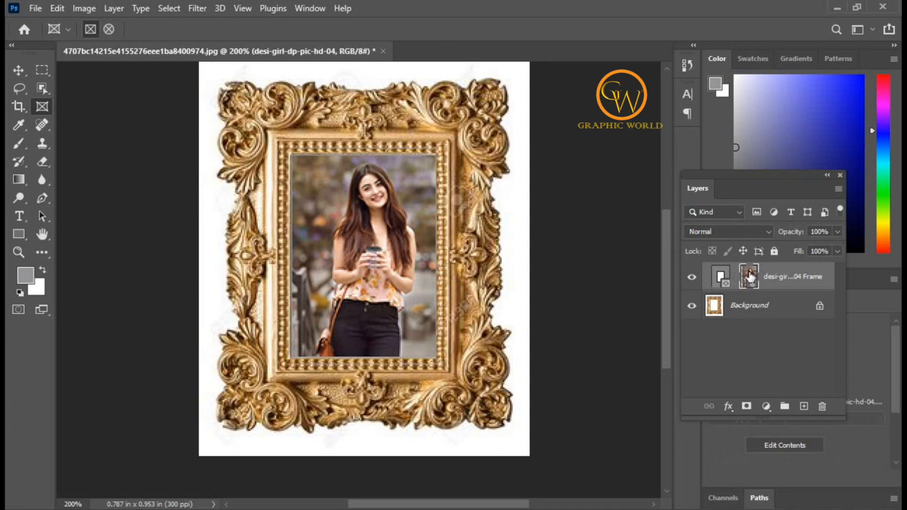
Scale the photo inside the frame to about 7.57% and reposition it so the woman fills the opening.
left_click_drag(749, 278, 750, 279)
key("ctrl+t")
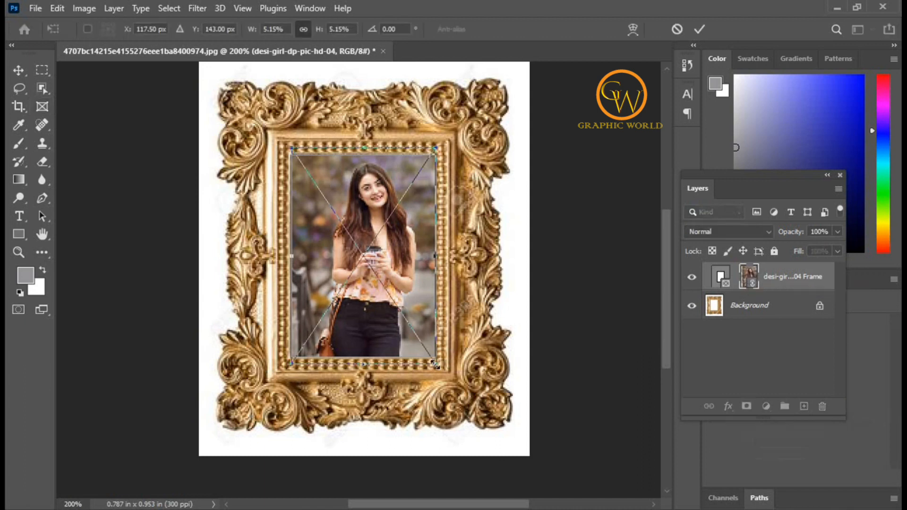
left_click_drag(436, 365, 459, 397)
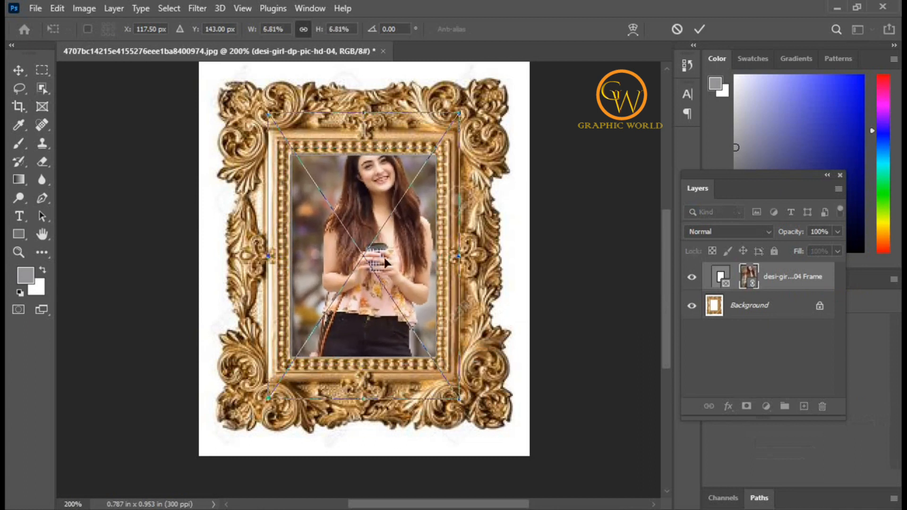
left_click_drag(380, 215, 374, 252)
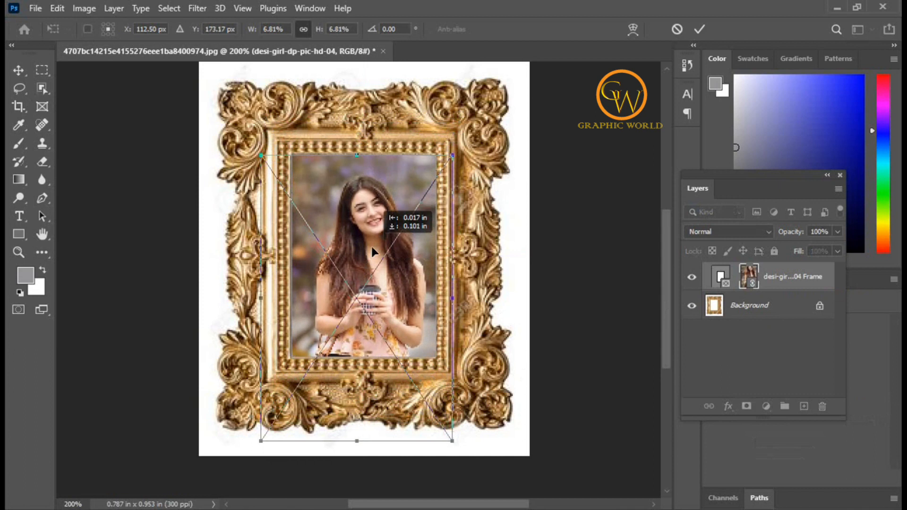
left_click_drag(453, 156, 467, 144)
left_click_drag(366, 294, 362, 293)
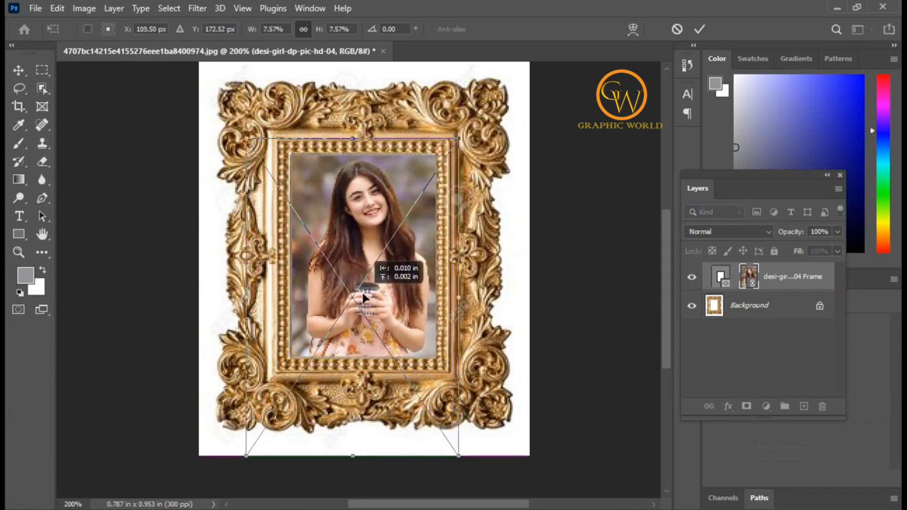
left_click(696, 30)
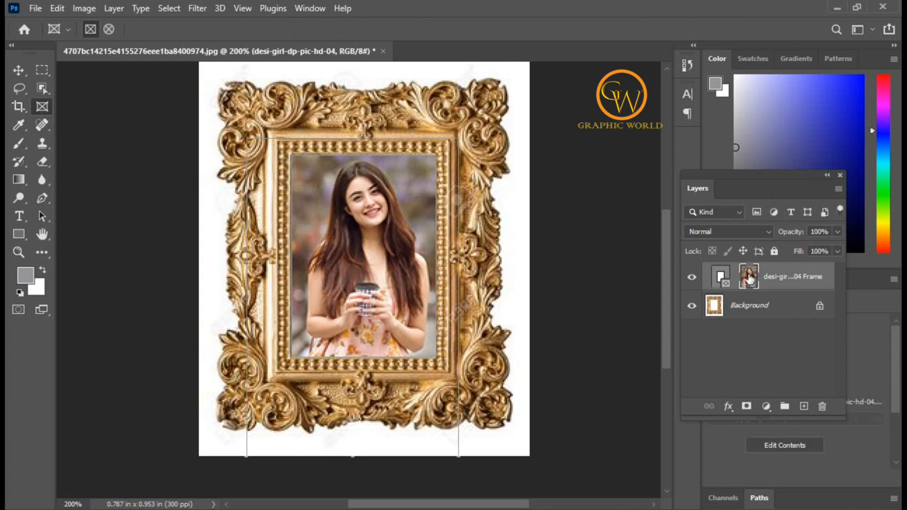
Rescale the framed photo to about 8.46% and position it with the woman's head and cup inside the opening.
key("ctrl+t")
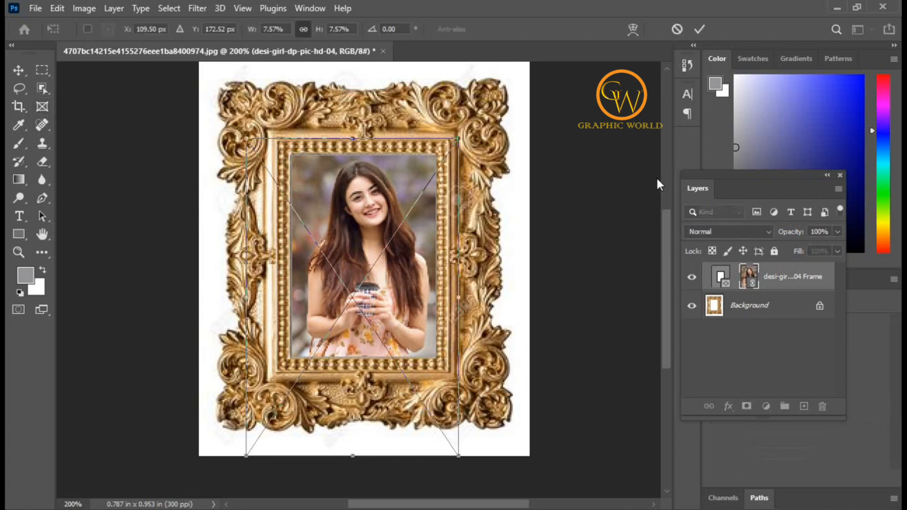
left_click_drag(458, 136, 429, 180)
left_click_drag(398, 253, 409, 230)
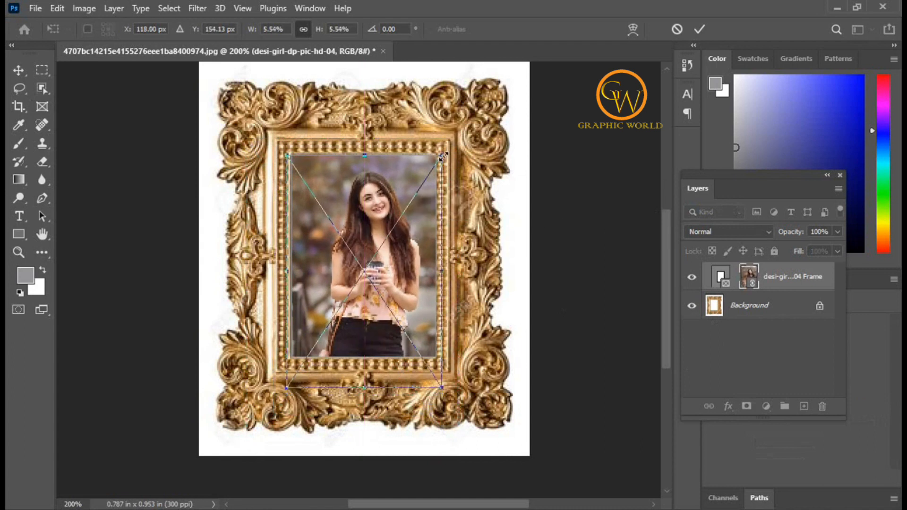
left_click_drag(443, 156, 472, 109)
left_click_drag(392, 187, 382, 211)
left_click_drag(462, 133, 474, 117)
left_click_drag(407, 192, 402, 208)
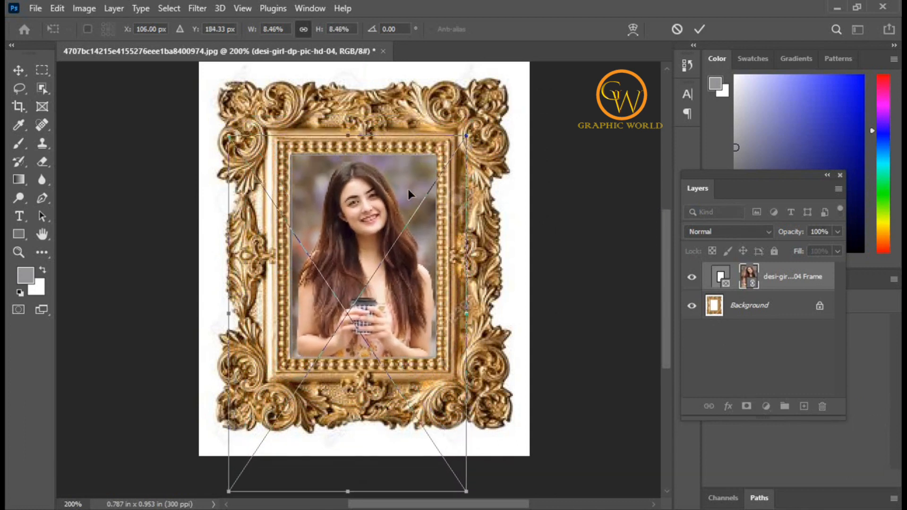
left_click(694, 31)
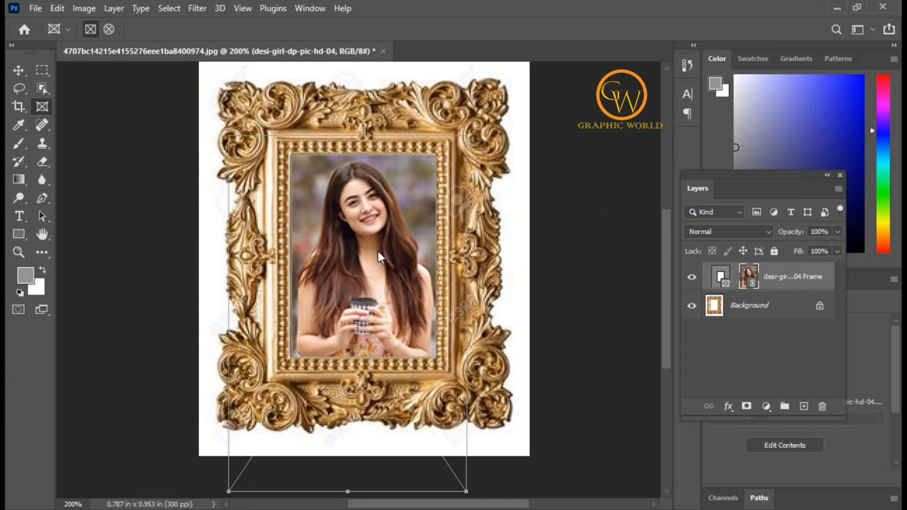
Enlarge the frame itself to about 139% without scaling the photo, and shrink it back to about 100%.
left_click(719, 278)
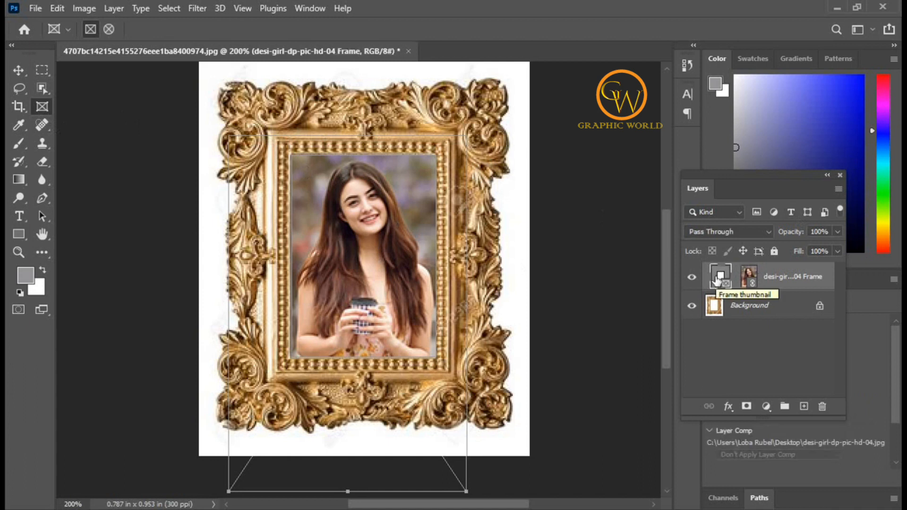
key("ctrl+t")
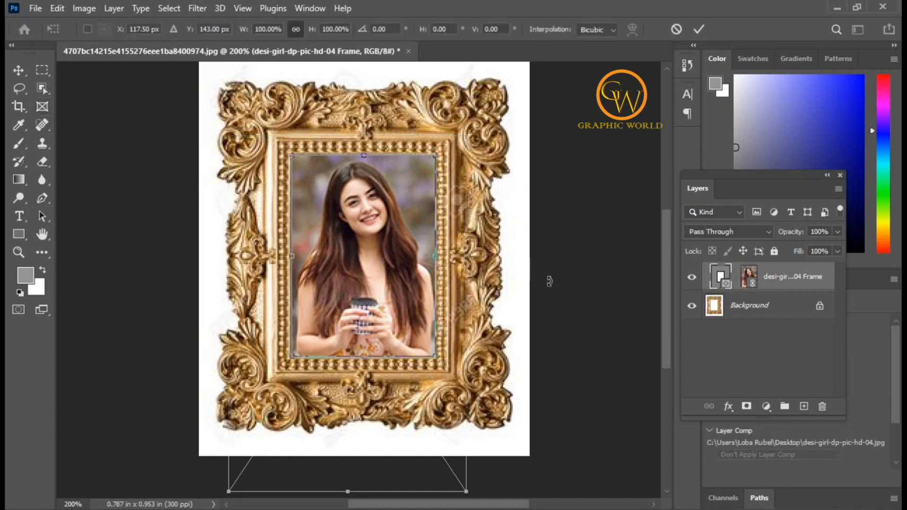
left_click_drag(364, 358, 360, 437)
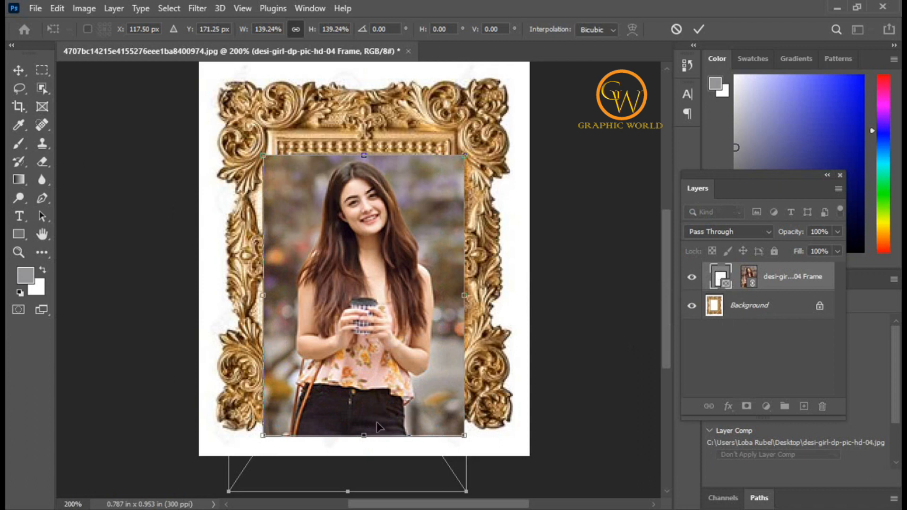
left_click_drag(364, 436, 361, 358)
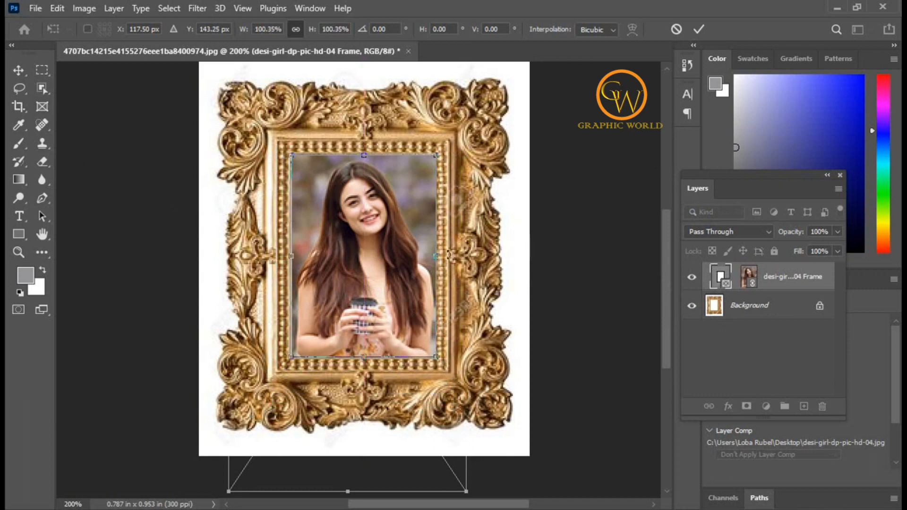
Widen the frame to about 222%, extending it past the left edge of the canvas, and nudge it slightly.
left_click_drag(437, 257, 452, 260)
left_click_drag(290, 256, 152, 256)
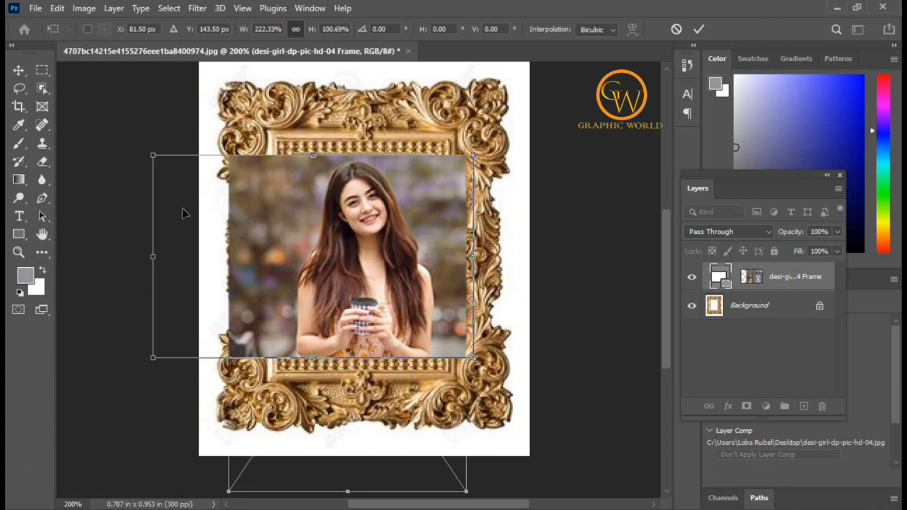
left_click_drag(373, 251, 370, 249)
Select the photo content and slide it left and right within the widened frame.
left_click(747, 280)
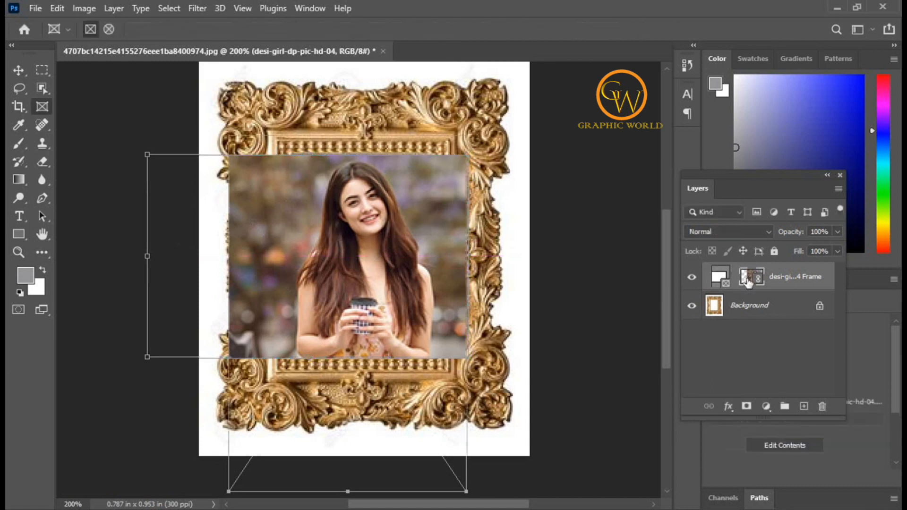
left_click_drag(380, 276, 341, 285)
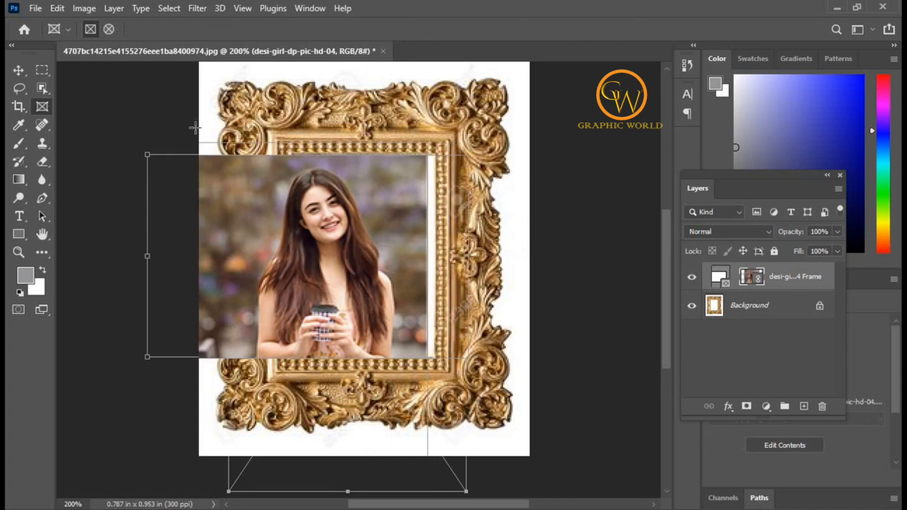
left_click_drag(265, 259, 503, 272)
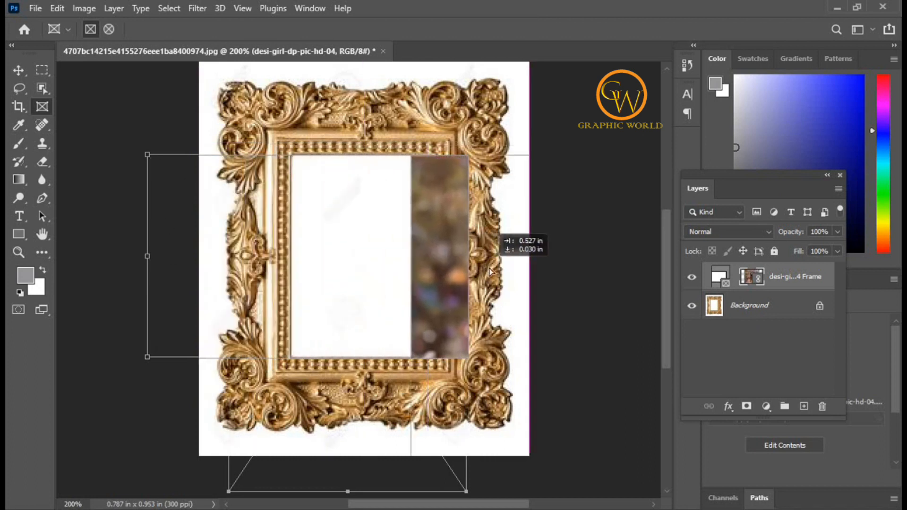
left_click_drag(447, 274, 243, 266)
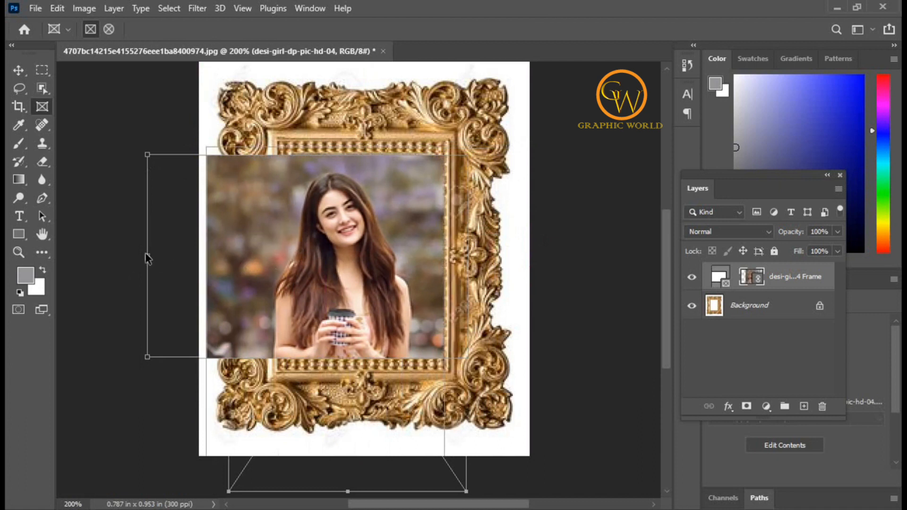
Shrink the frame to about 62.5% width and 100% height to fit the gold border's inner opening.
left_click(719, 279)
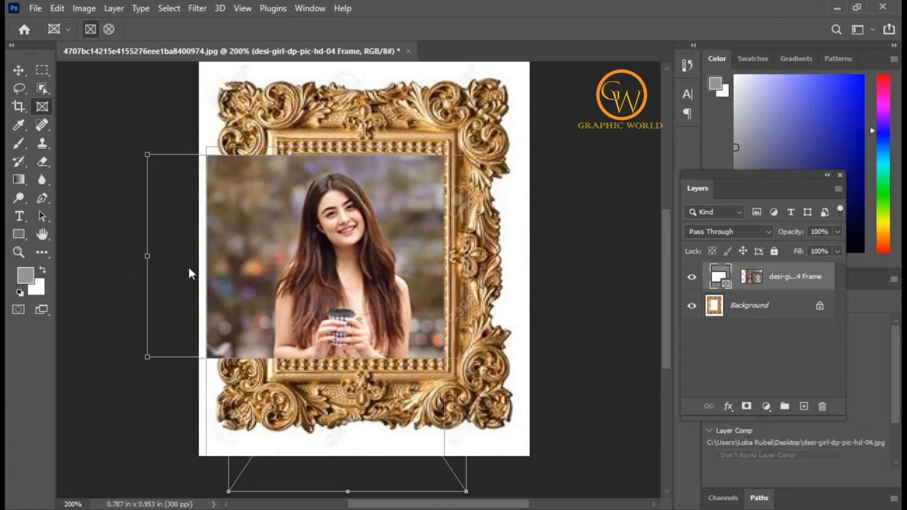
left_click_drag(207, 256, 222, 258)
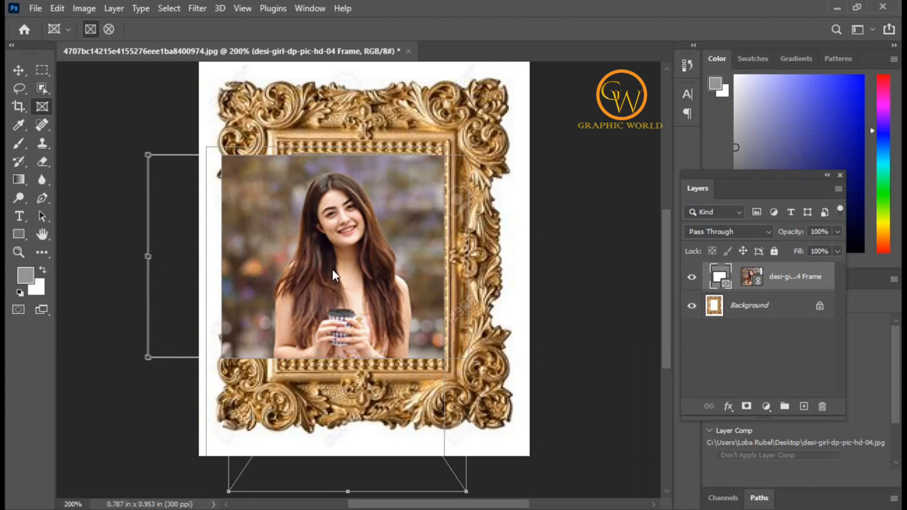
key("ctrl+t")
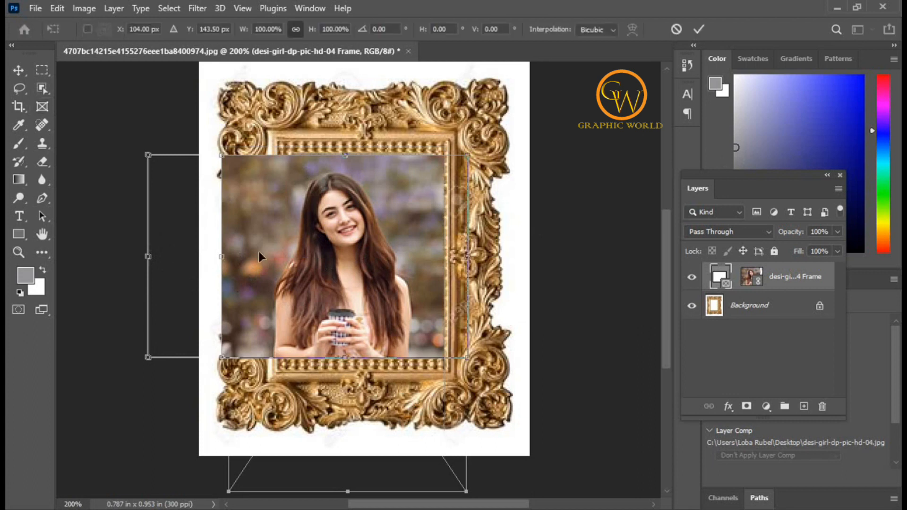
left_click_drag(222, 258, 290, 258)
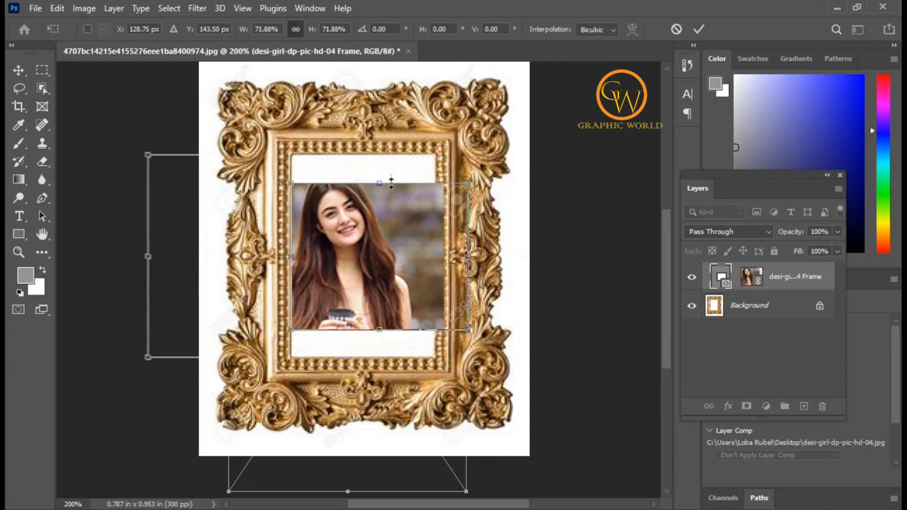
left_click_drag(379, 183, 381, 153)
left_click_drag(380, 328, 387, 355)
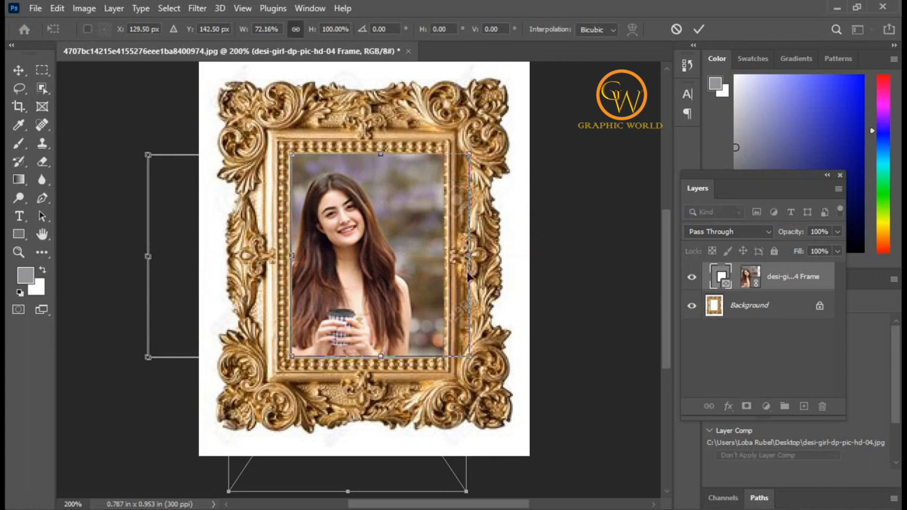
left_click_drag(469, 255, 438, 258)
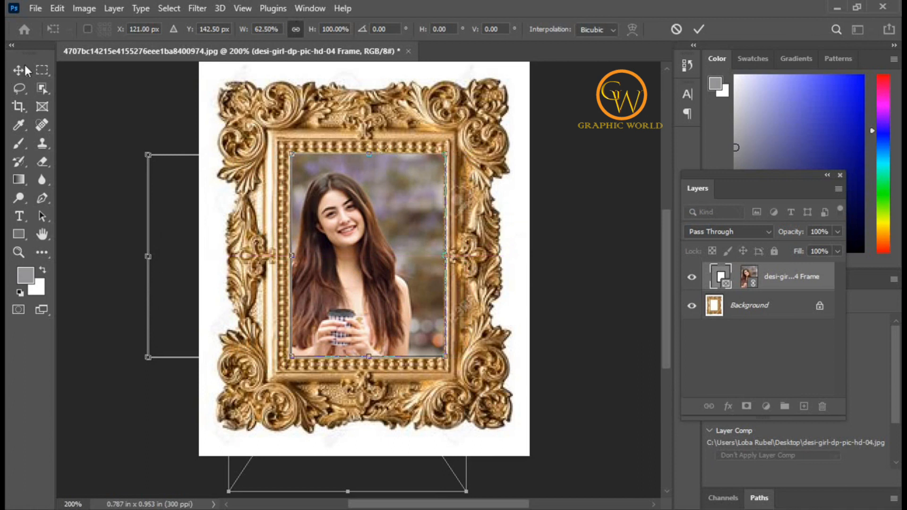
key("Return")
Move the photo content right and slightly up to center the woman within the resized frame.
left_click(746, 280)
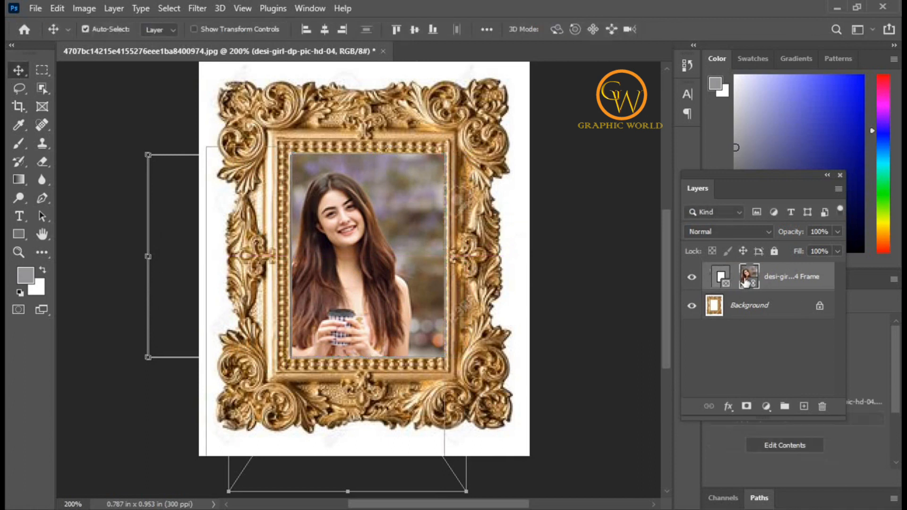
key("ctrl+t")
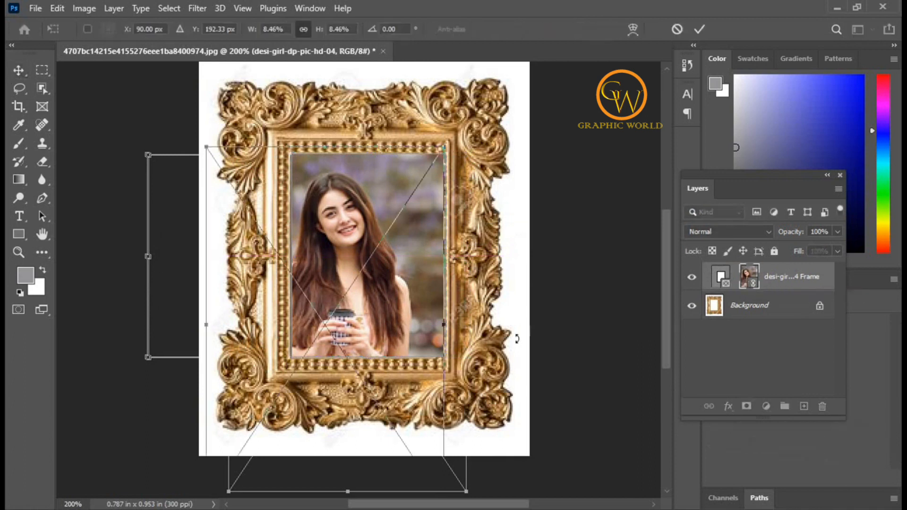
left_click_drag(383, 222, 401, 211)
left_click(699, 30)
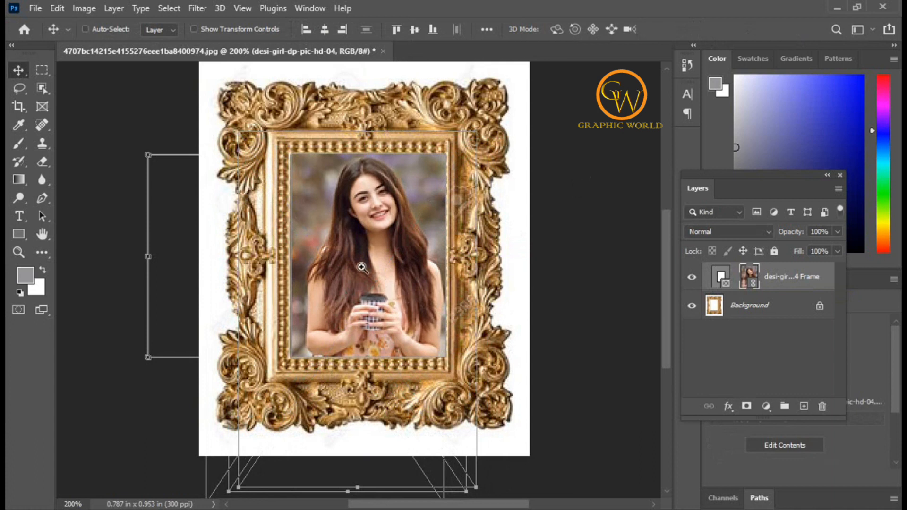
Delete the rectangular portrait frame layer together with its photo, leaving only the gold border background.
key("ctrl+plus")
scroll(577, 263, "up", 2)
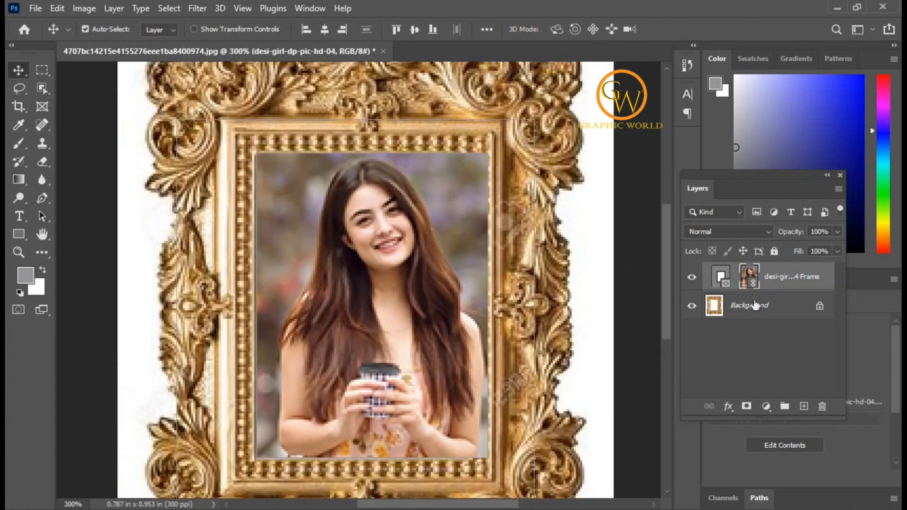
scroll(355, 266, "down", 4)
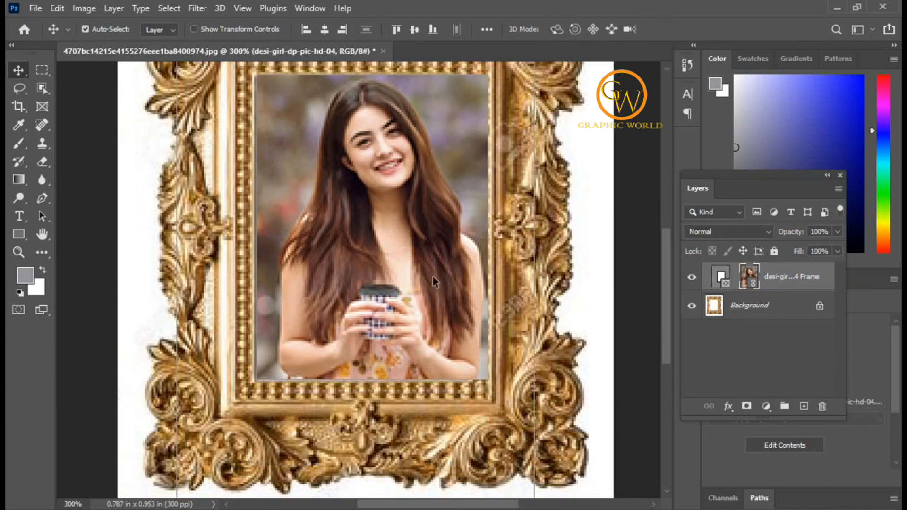
left_click(40, 107)
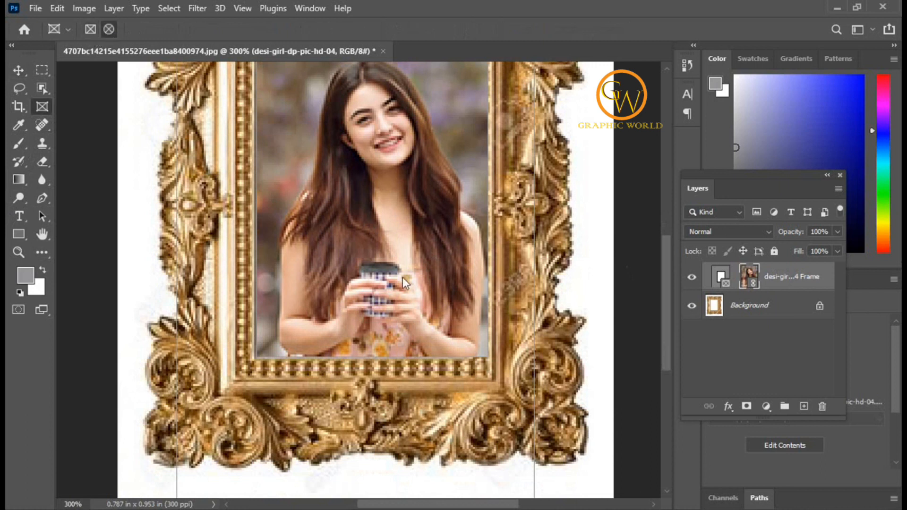
key("ctrl+minus")
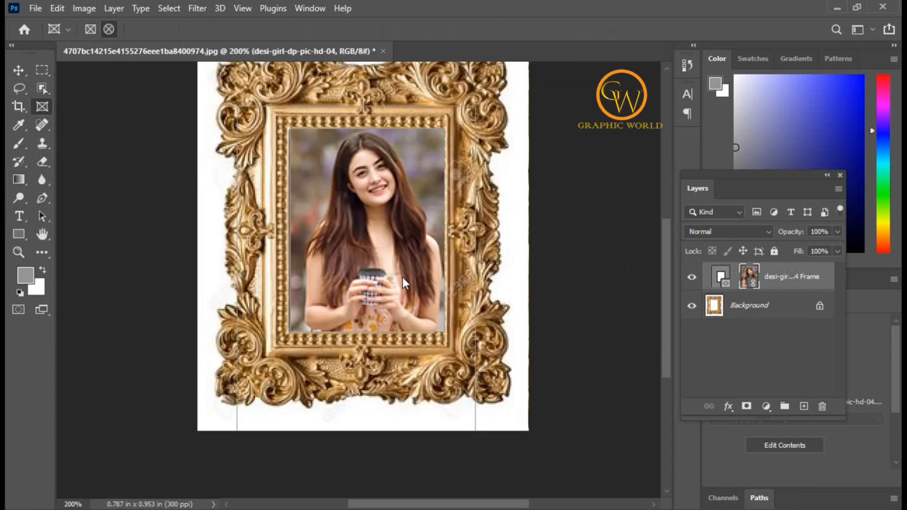
left_click(795, 276)
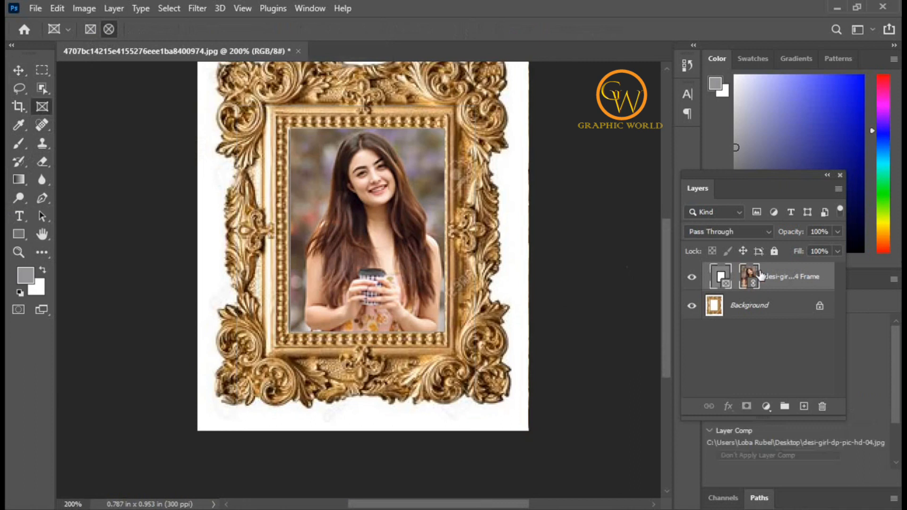
left_click(823, 409)
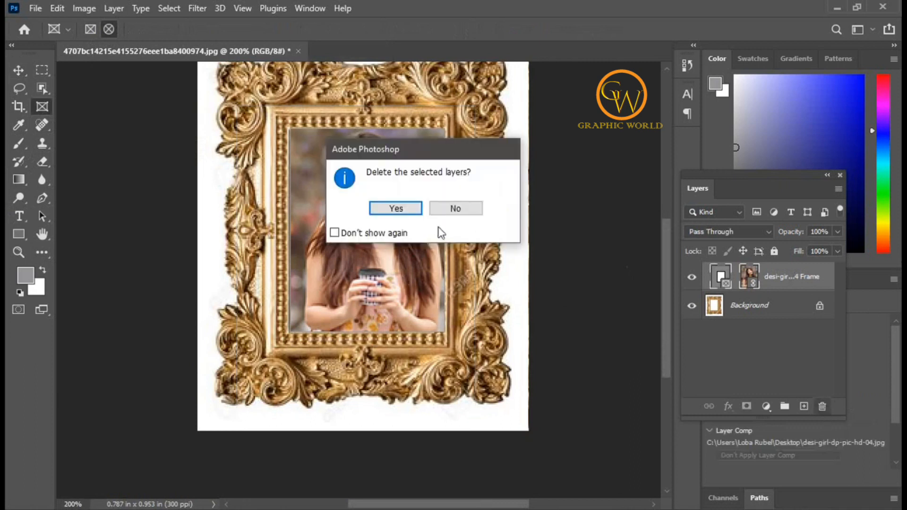
left_click(403, 210)
Draw a small circular frame inside the gold border's opening and center it there.
scroll(414, 352, "up", 1)
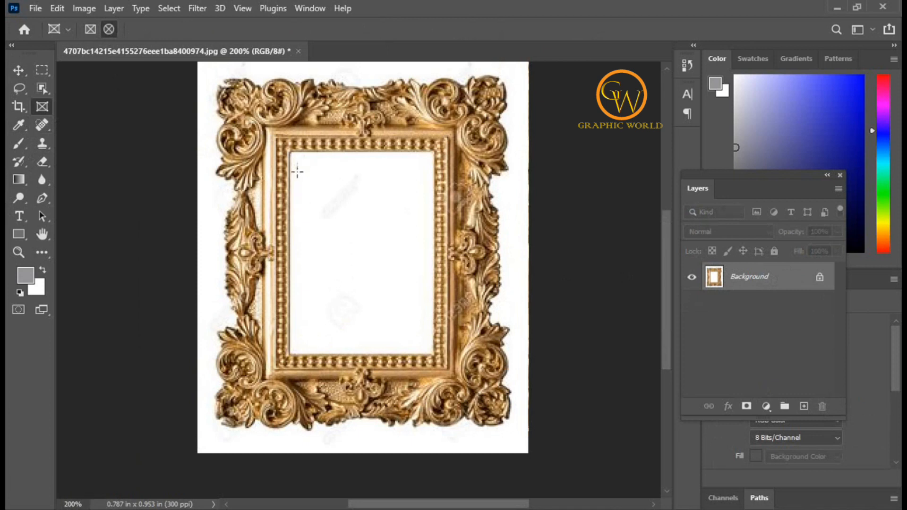
left_click_drag(347, 226, 392, 268)
left_click(17, 71)
left_click_drag(341, 236, 359, 263)
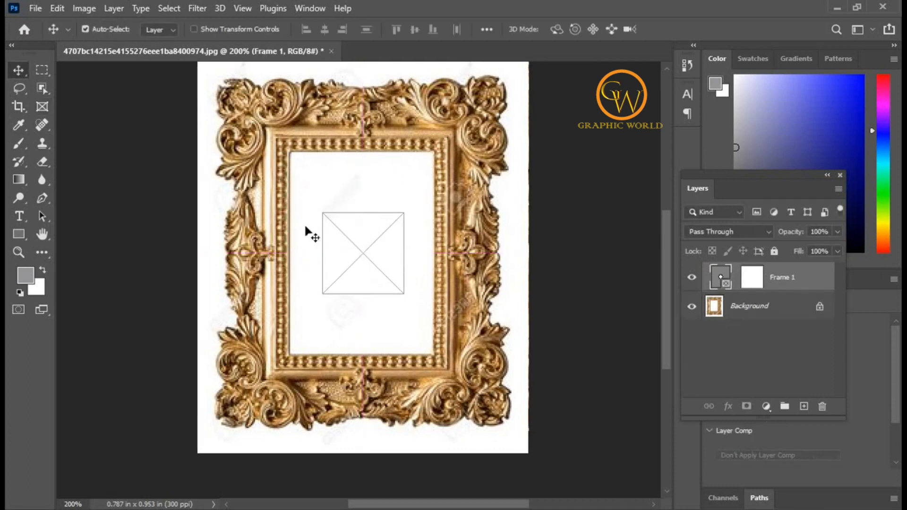
Place desi-girl-dp-pic-hd-04 as a linked image in the circular frame and move the photo down to bring the woman's face inside.
left_click(35, 8)
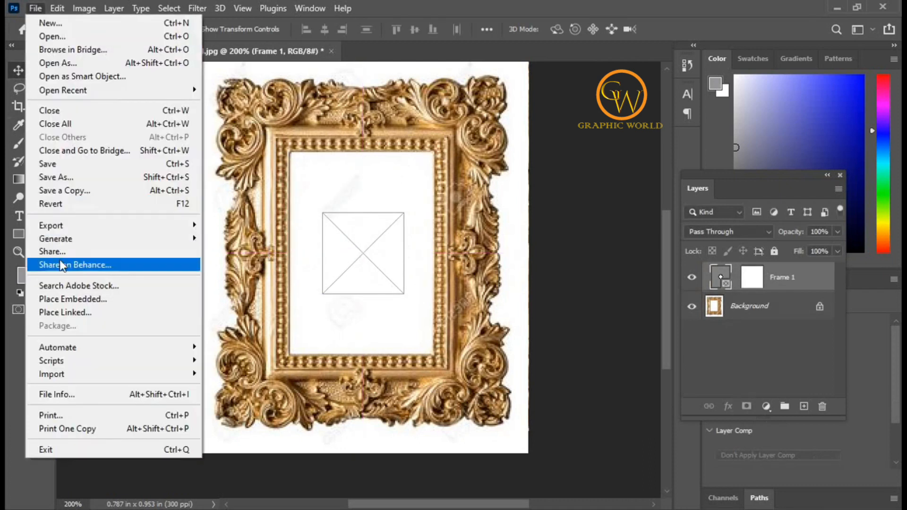
left_click(65, 312)
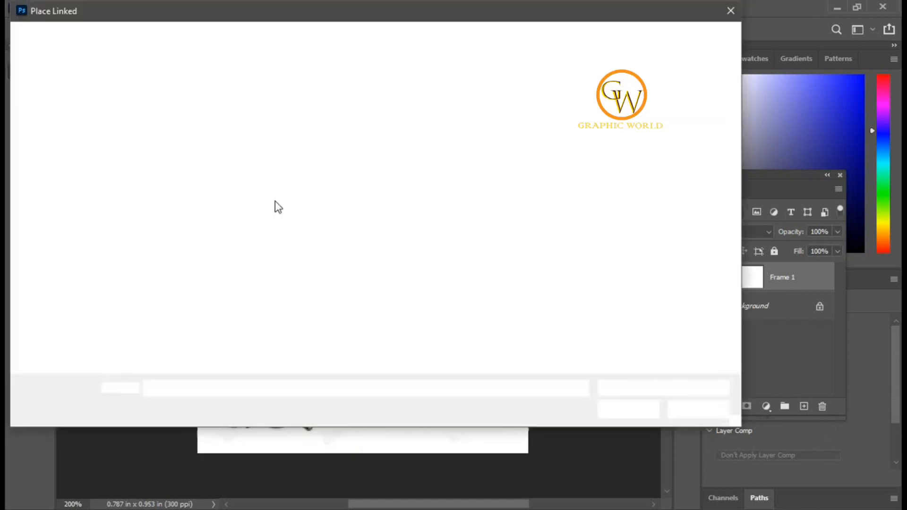
left_click(170, 217)
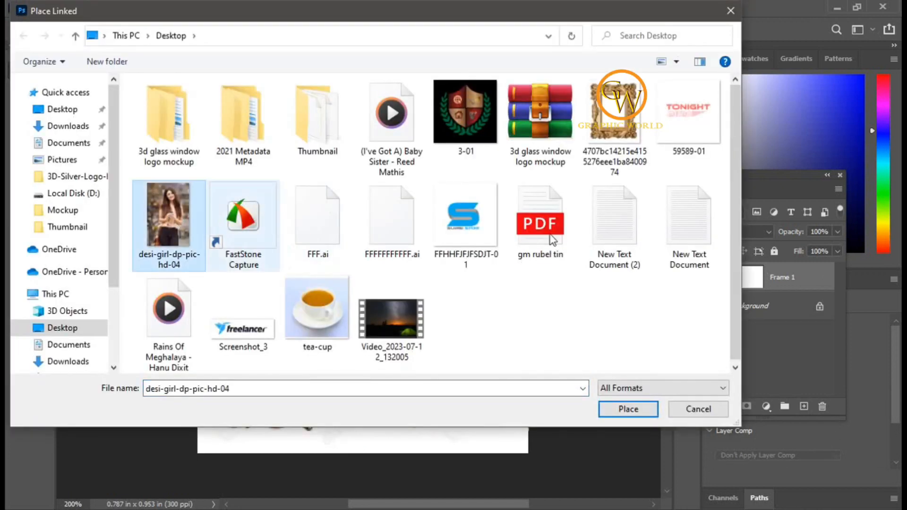
left_click(609, 410)
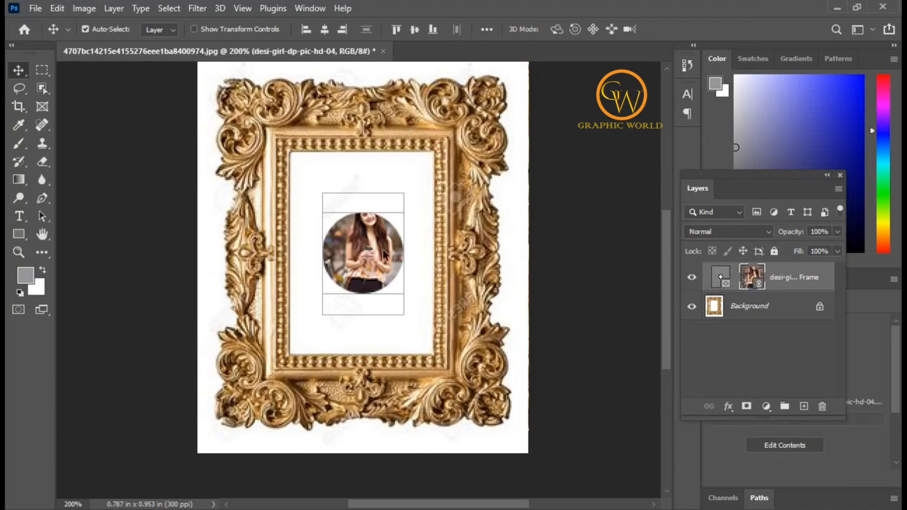
mouse_move(369, 250)
left_mouse_down()
mouse_move(384, 261)
mouse_move(363, 265)
left_mouse_up()
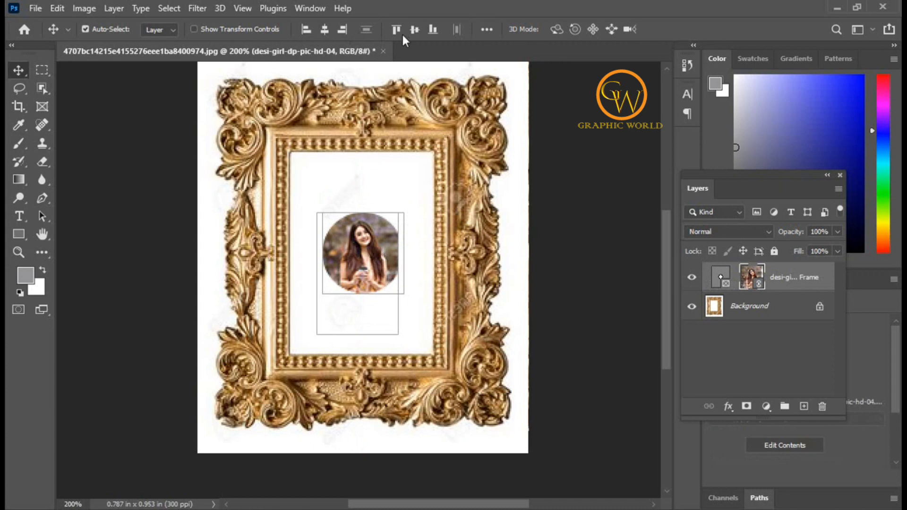
left_click(37, 10)
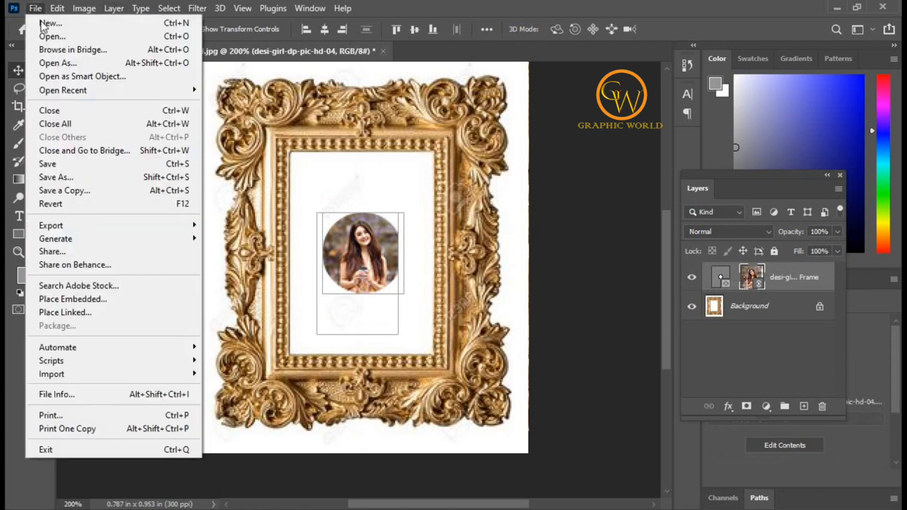
left_click(43, 34)
left_click(320, 313)
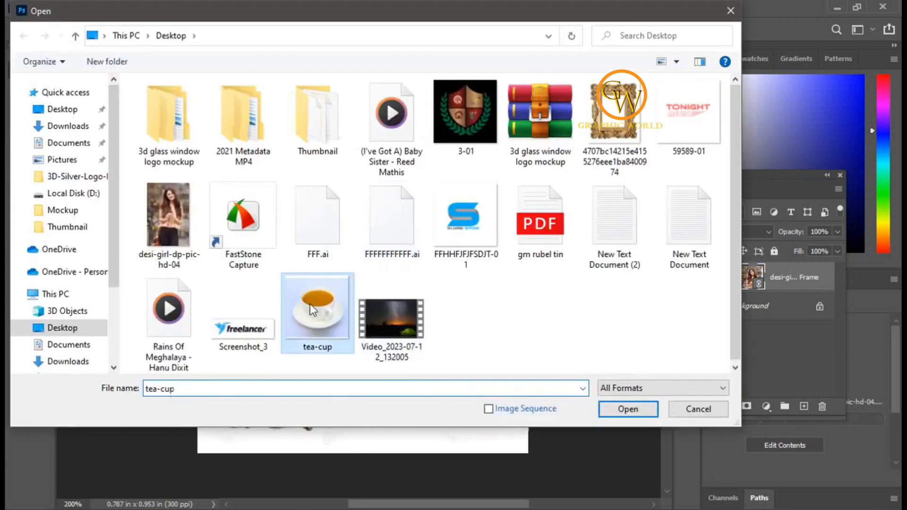
left_click(731, 10)
Create a new 1920 x 1080 pixel RGB document at 300 pixels/inch with a white background.
left_click(35, 8)
left_click(47, 23)
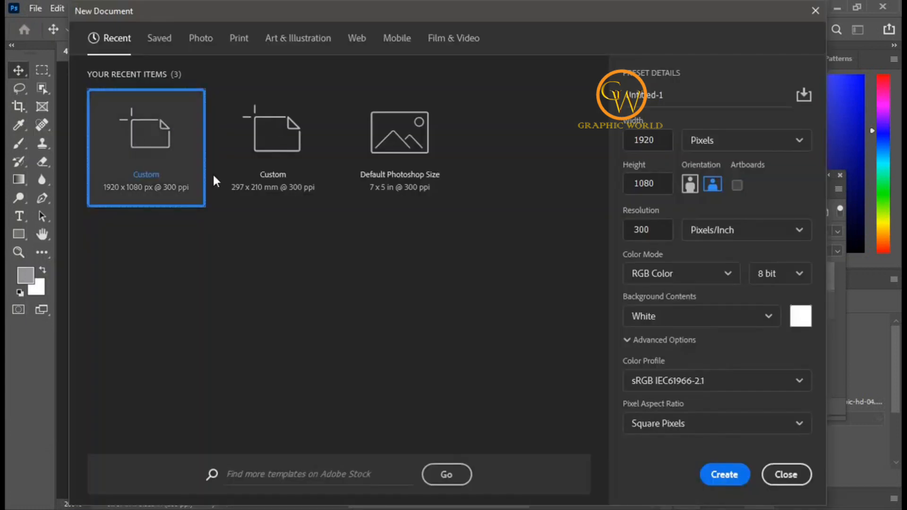
left_click(724, 474)
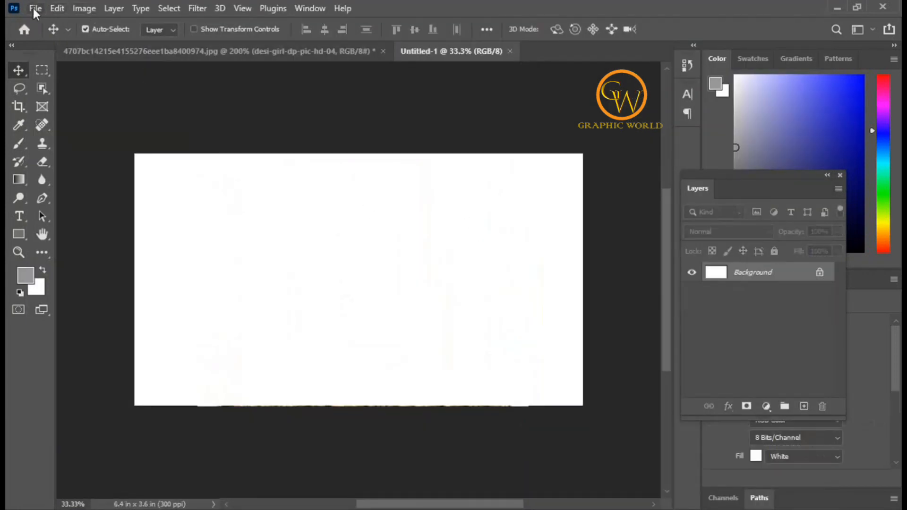
Draw a circular frame at the center of the blank canvas and place the linked tea-cup image in it.
left_click(42, 106)
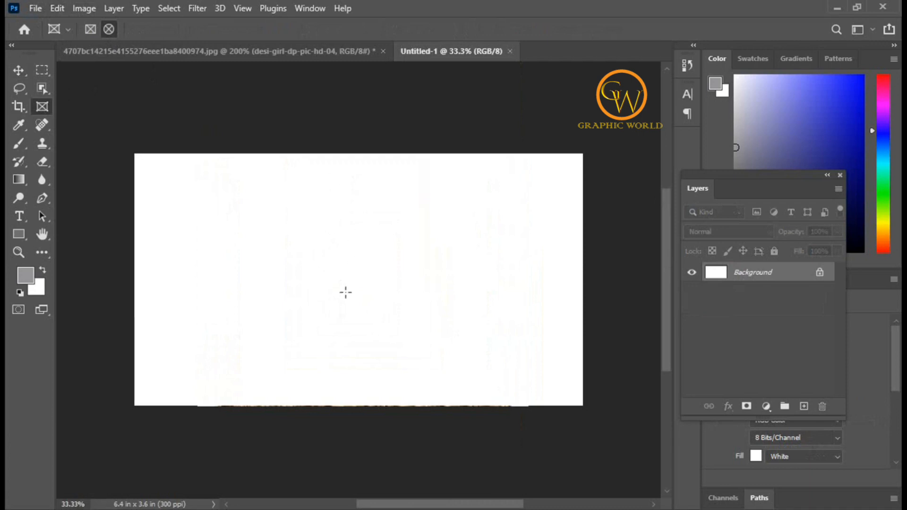
mouse_move(358, 287)
left_mouse_down()
mouse_move(401, 328)
mouse_move(413, 353)
mouse_move(382, 324)
mouse_move(415, 364)
mouse_move(382, 341)
mouse_move(418, 358)
left_mouse_up()
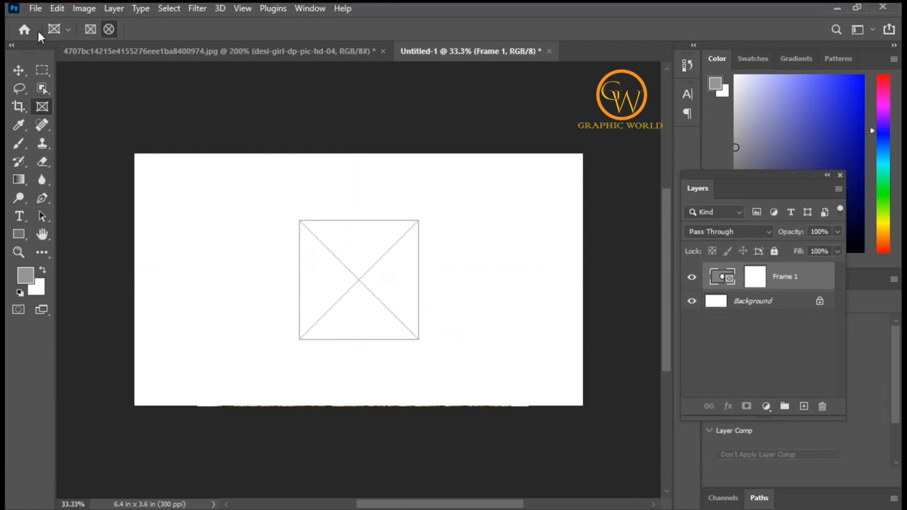
left_click(38, 8)
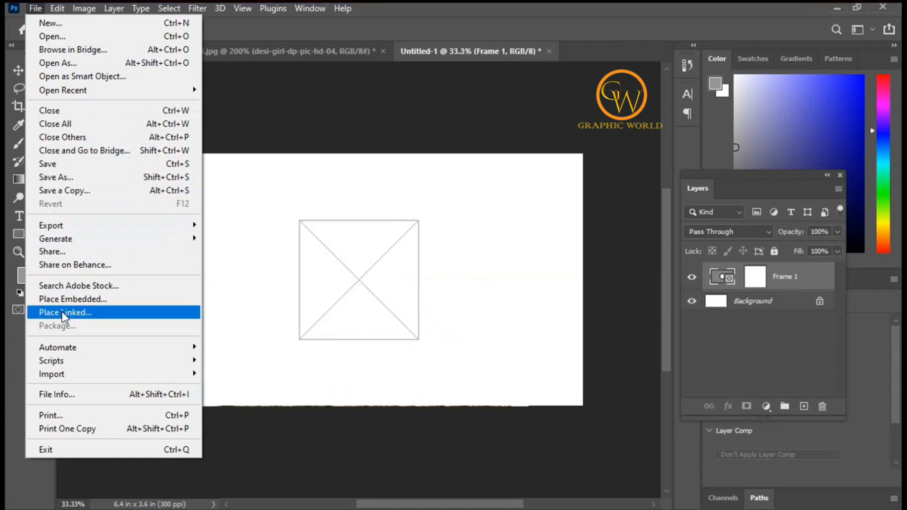
left_click(62, 312)
left_click(317, 305)
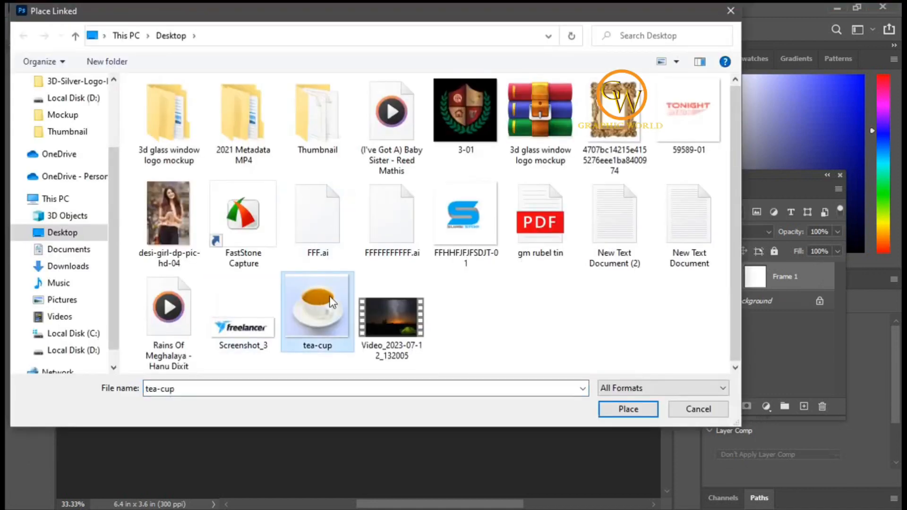
left_click(637, 410)
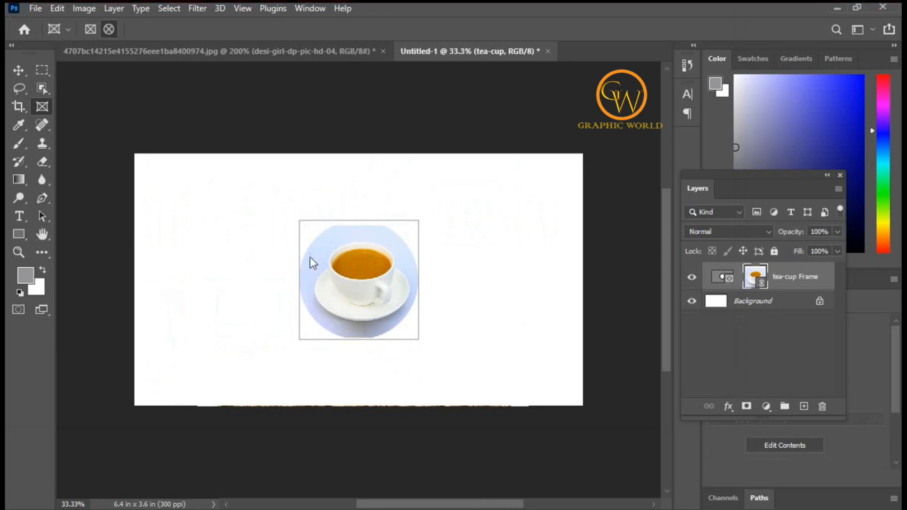
Scale the tea-cup photo to 37.6% about its center inside the circular frame.
key("ctrl+t")
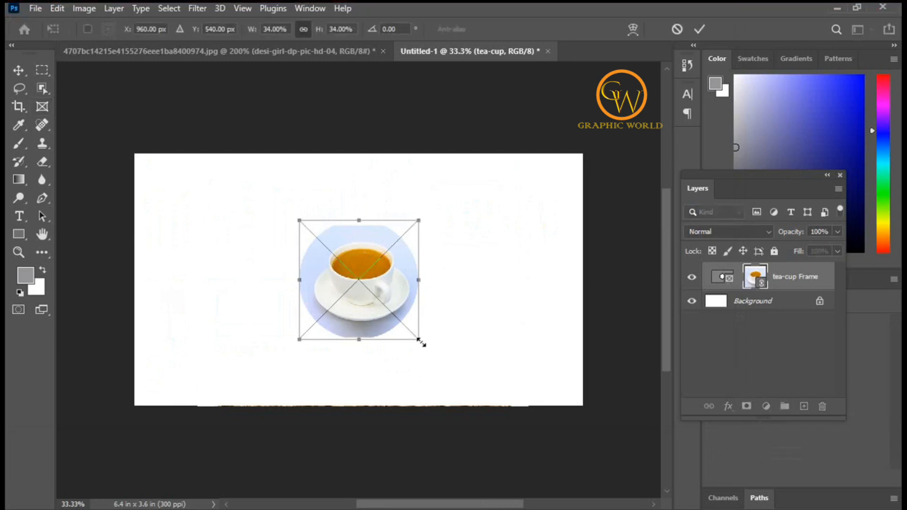
left_click_drag(422, 344, 426, 346)
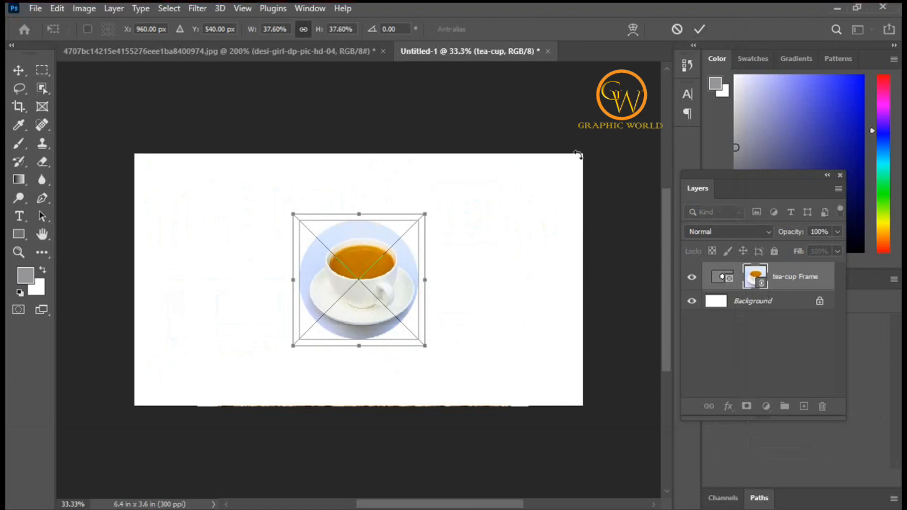
left_click(698, 27)
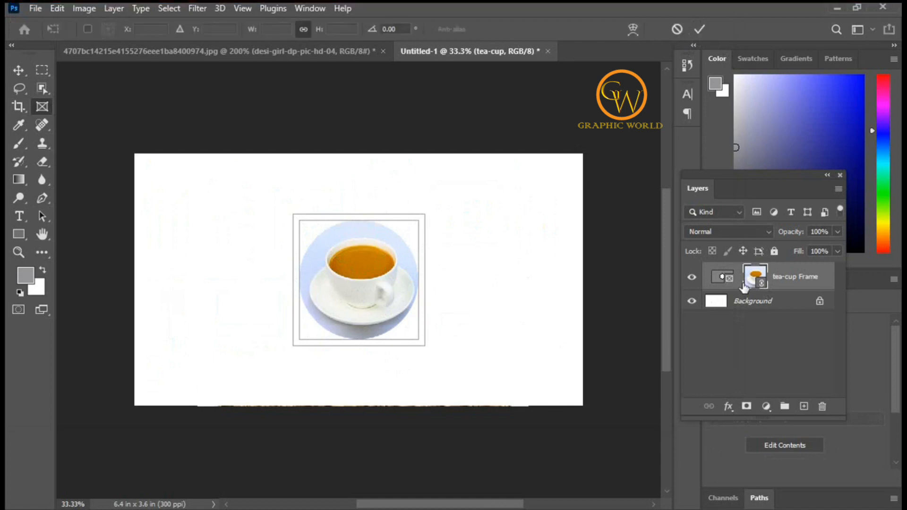
Enlarge the tea-cup photo to 58% and reposition it slightly left and down within the circular frame.
key("ctrl+t")
left_click_drag(434, 359, 455, 385)
left_click_drag(364, 283, 356, 297)
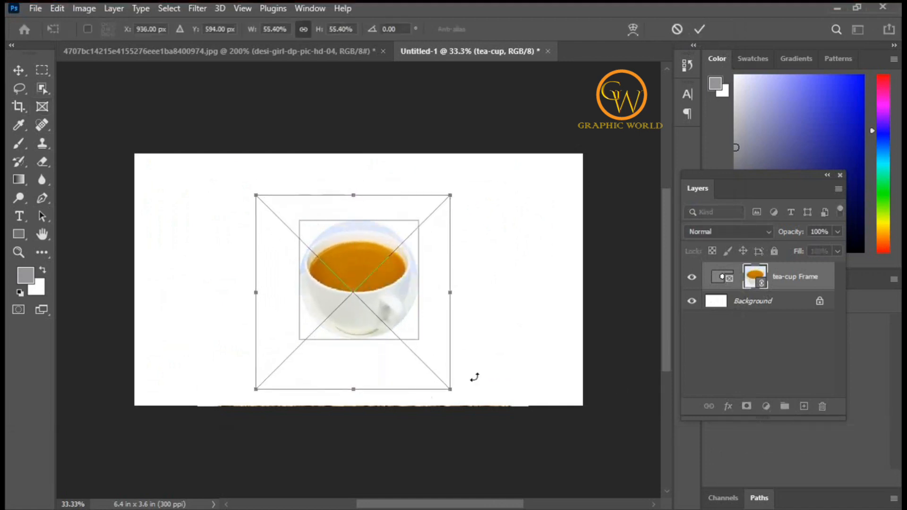
mouse_move(449, 389)
left_mouse_down()
mouse_move(467, 415)
mouse_move(452, 384)
mouse_move(458, 390)
left_mouse_up()
left_click_drag(370, 302, 372, 294)
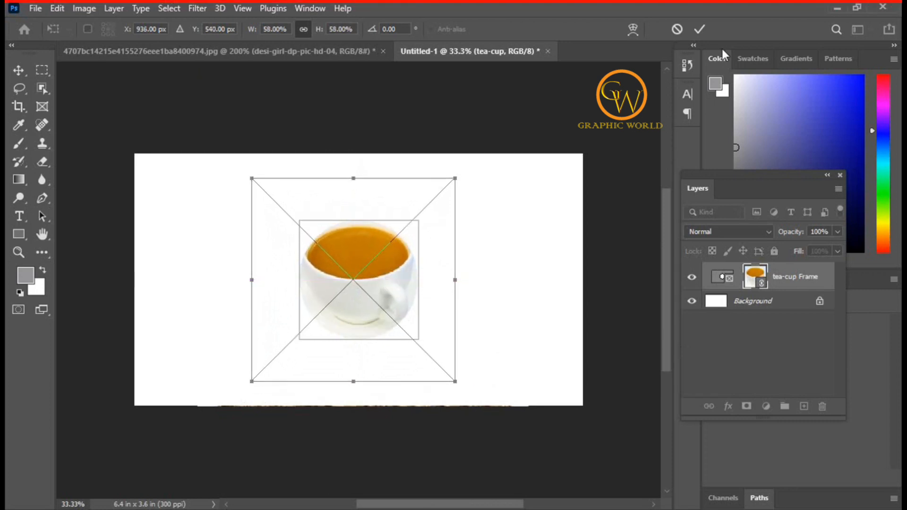
left_click(699, 30)
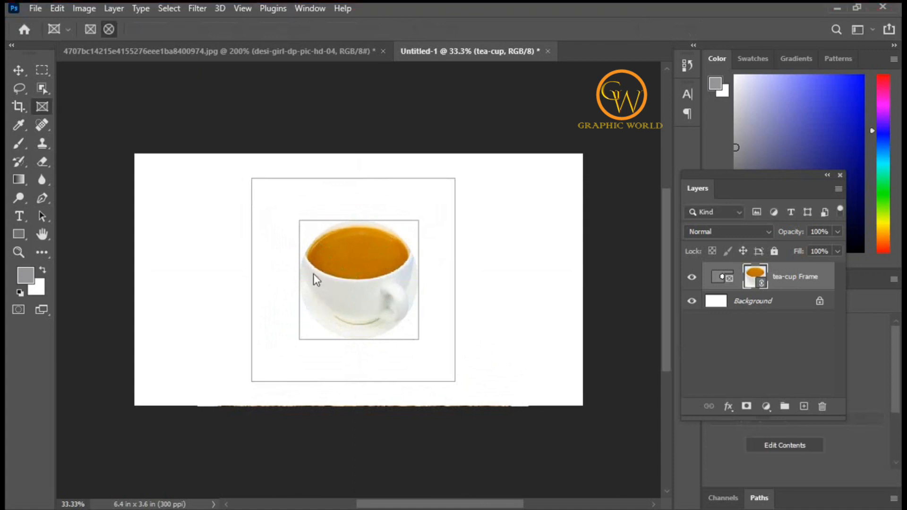
left_click(19, 70)
left_click_drag(384, 280, 377, 299)
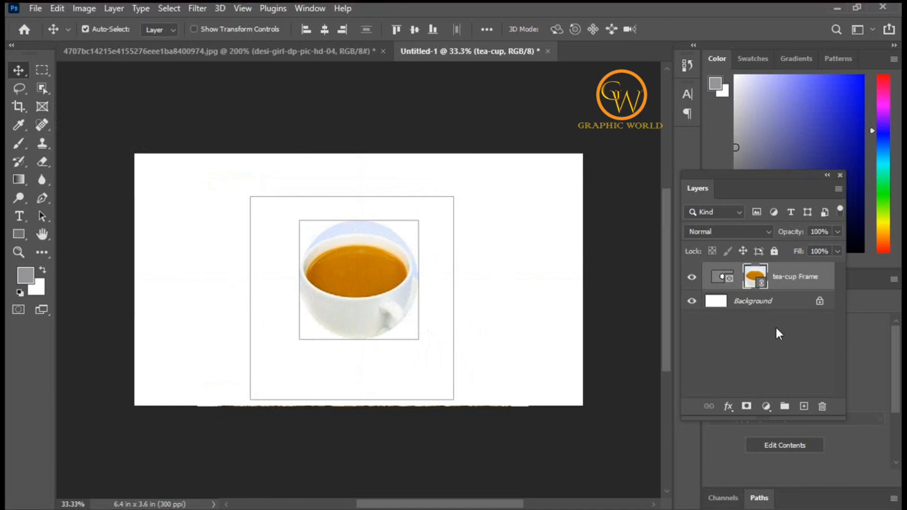
Select the circular frame itself and enlarge it about its center to reveal more of the cup and saucer.
left_click(714, 282)
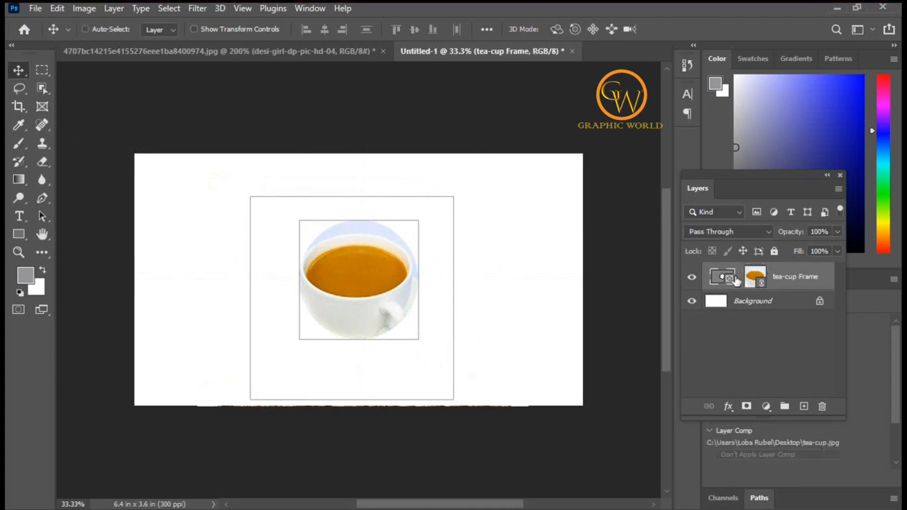
key("ctrl+t")
left_click_drag(418, 340, 431, 355)
left_click_drag(380, 228, 381, 228)
left_click(698, 30)
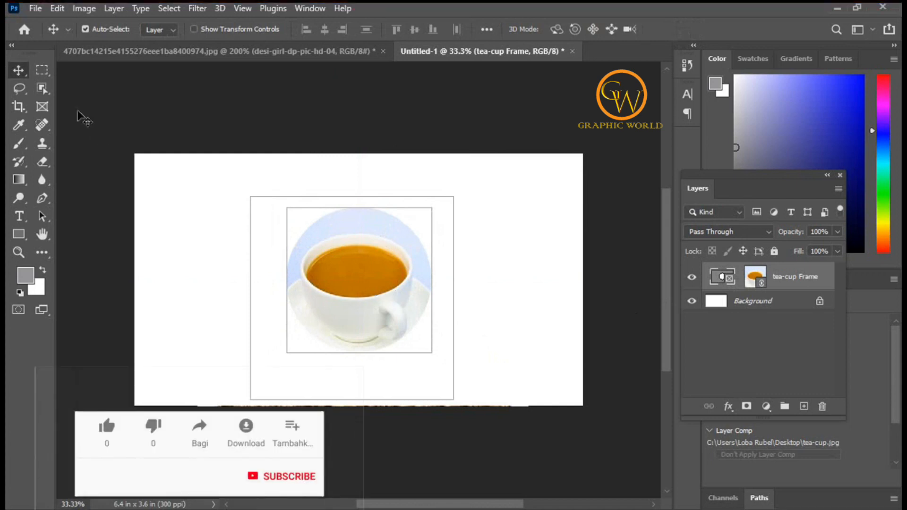
scroll(405, 296, "down", 1)
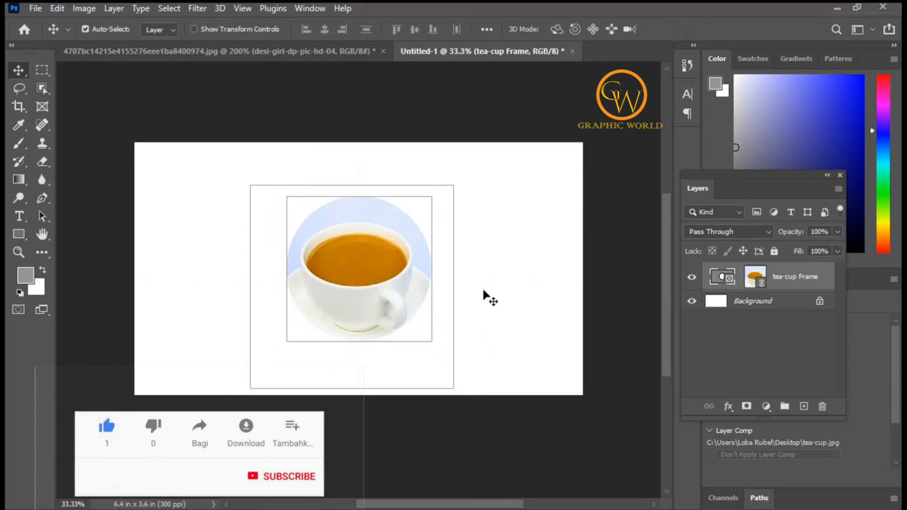